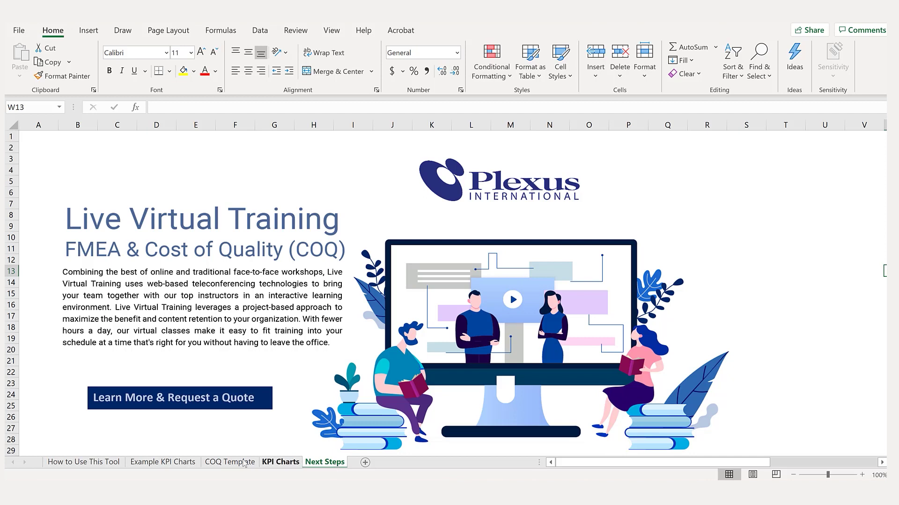
Step: Switch to the How to Use This Tool sheet with its example table totalling $32,010.00 and $30,000.00
click(90, 463)
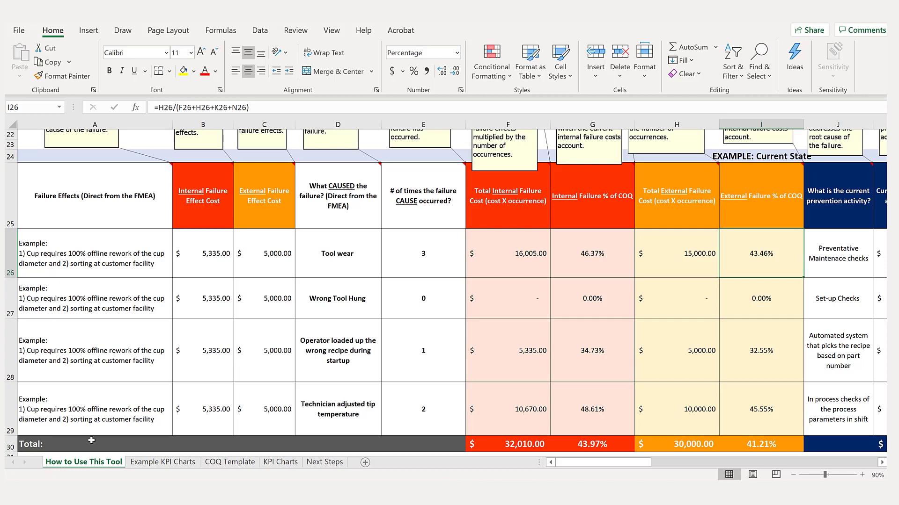
Step: Scroll up to read the title, intro paragraph and column callouts above the example COQ table
scroll(120, 381, up, 2)
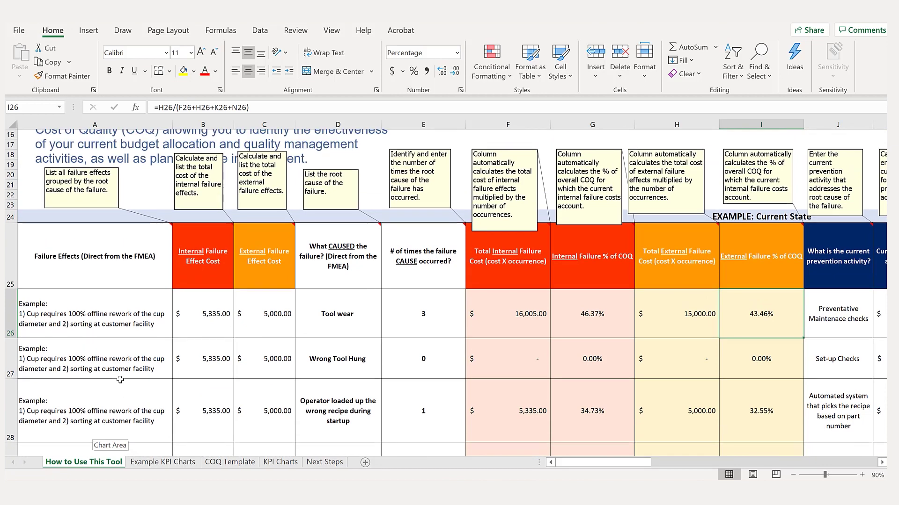
scroll(120, 380, up, 3)
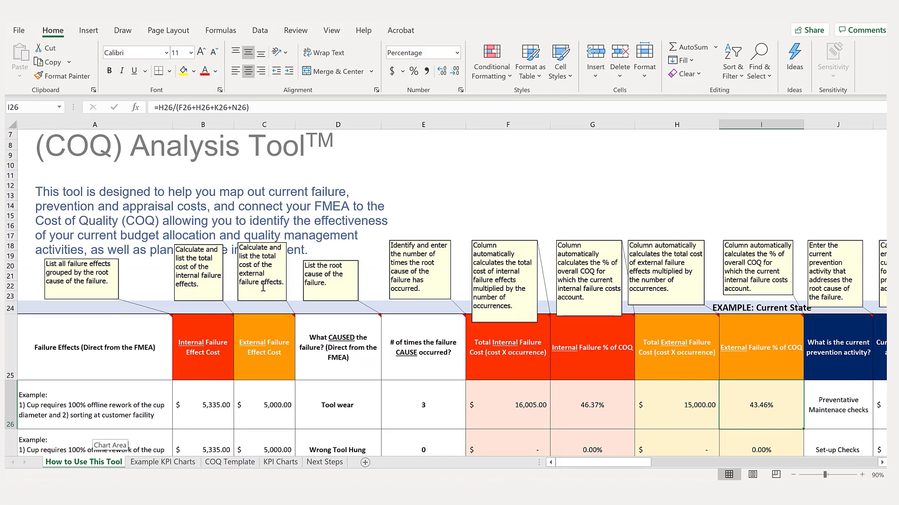
scroll(263, 288, down, 1)
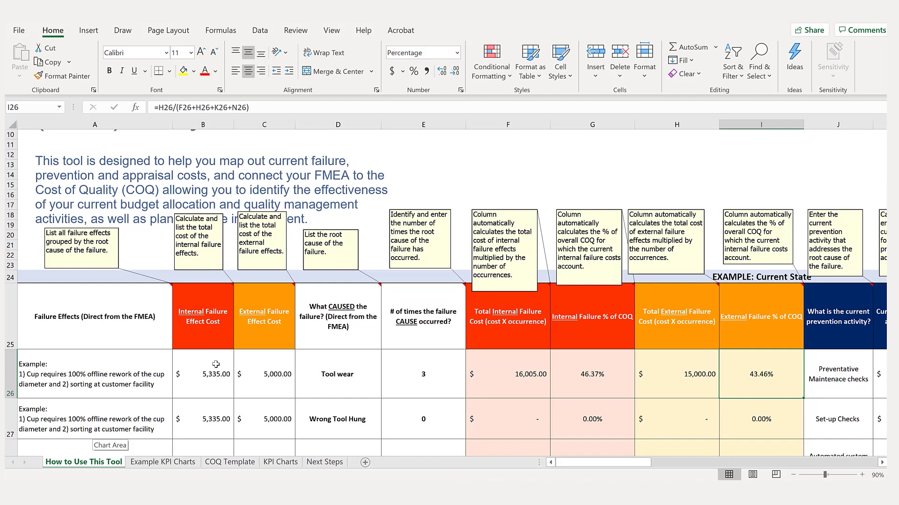
Step: Open Example KPI Charts and scroll past the bar chart to the Current and Target COQ pie charts
click(177, 465)
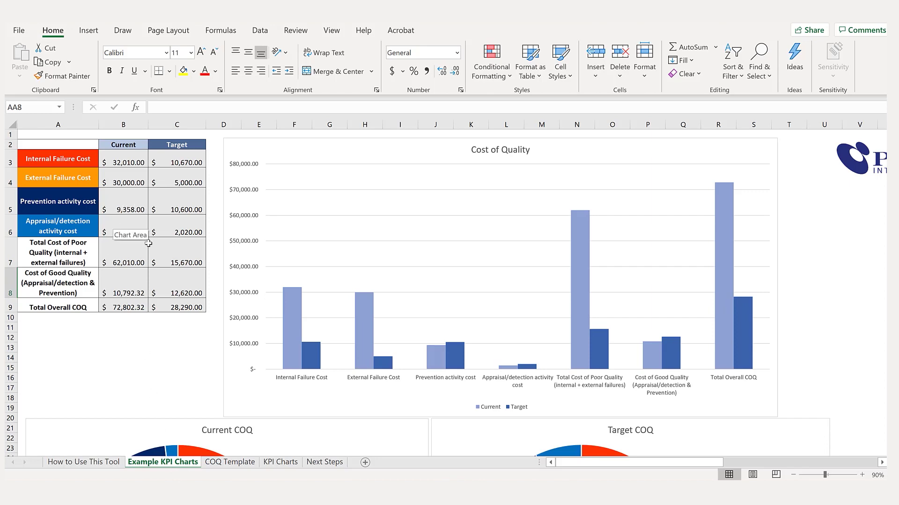
scroll(320, 309, down, 2)
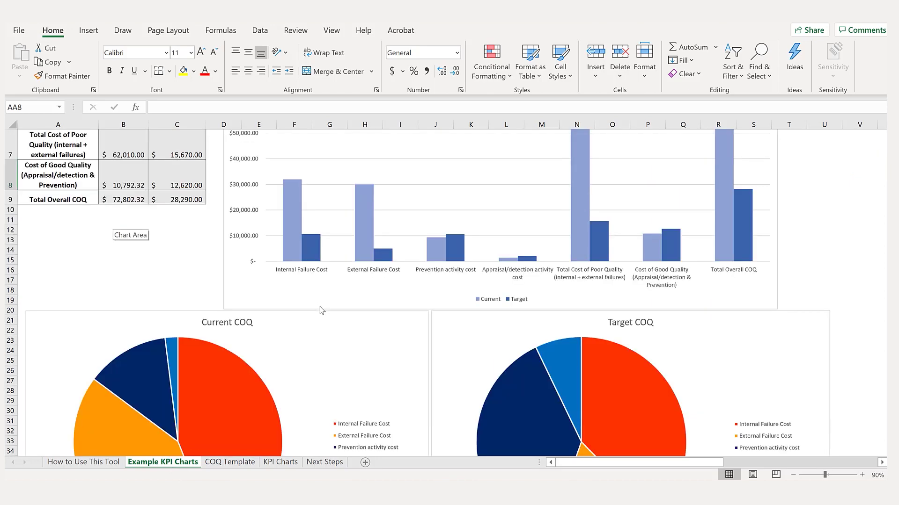
scroll(324, 339, down, 3)
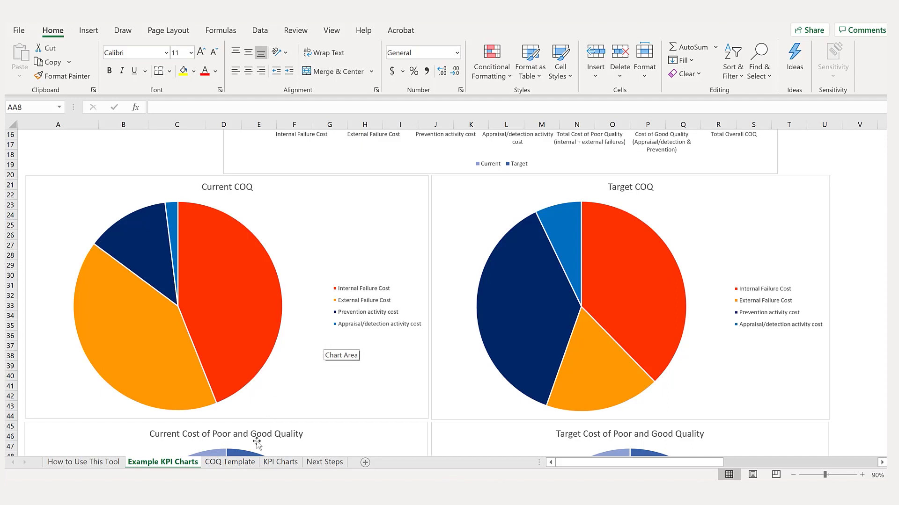
Step: Pass through the blank COQ Template to the still-empty KPI Charts sheet
click(252, 463)
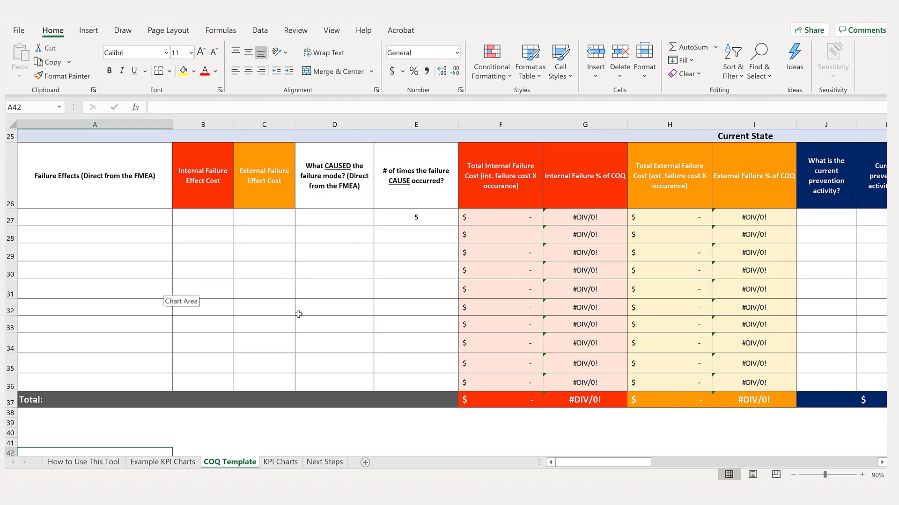
click(278, 462)
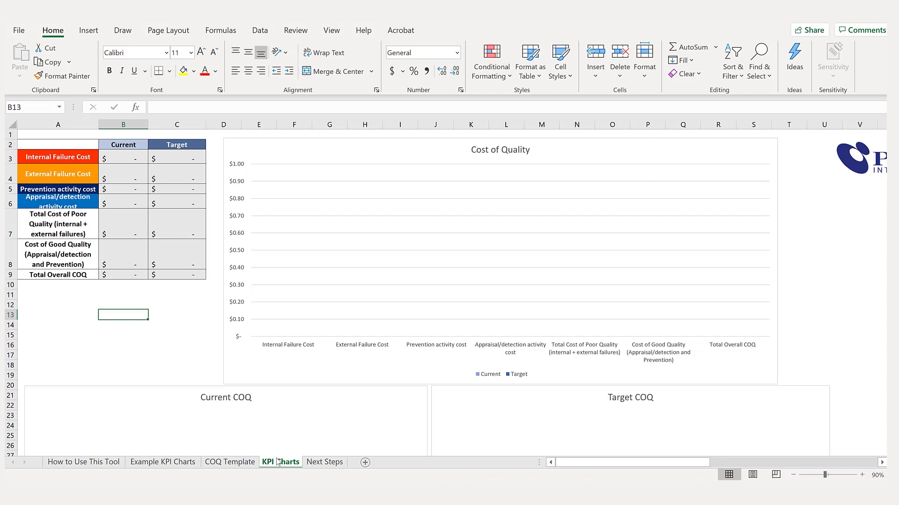
Step: Return to How to Use This Tool and scroll down to the four example rows and Total row 30
click(113, 464)
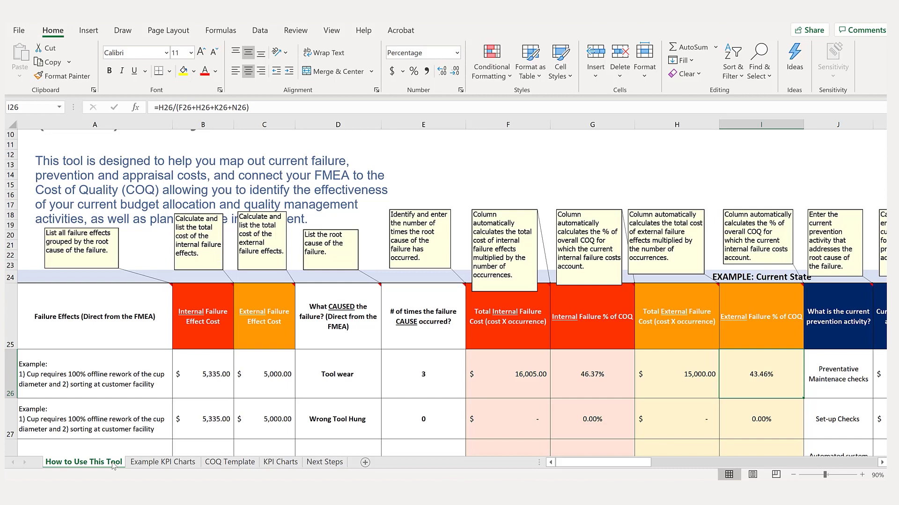
scroll(121, 398, down, 2)
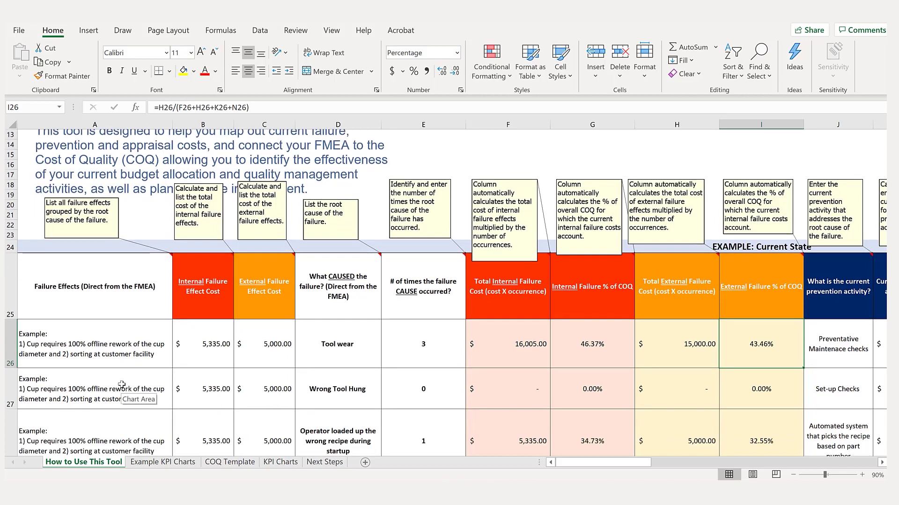
scroll(121, 381, down, 1)
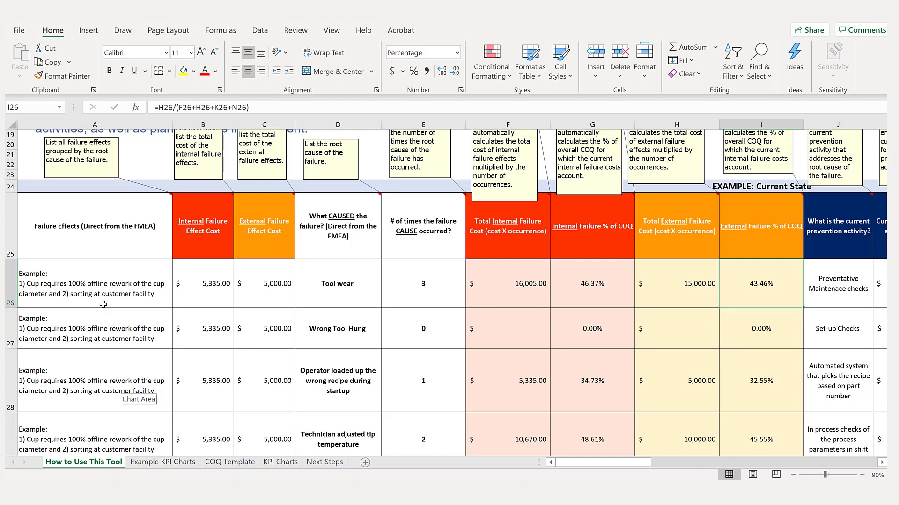
scroll(103, 305, down, 1)
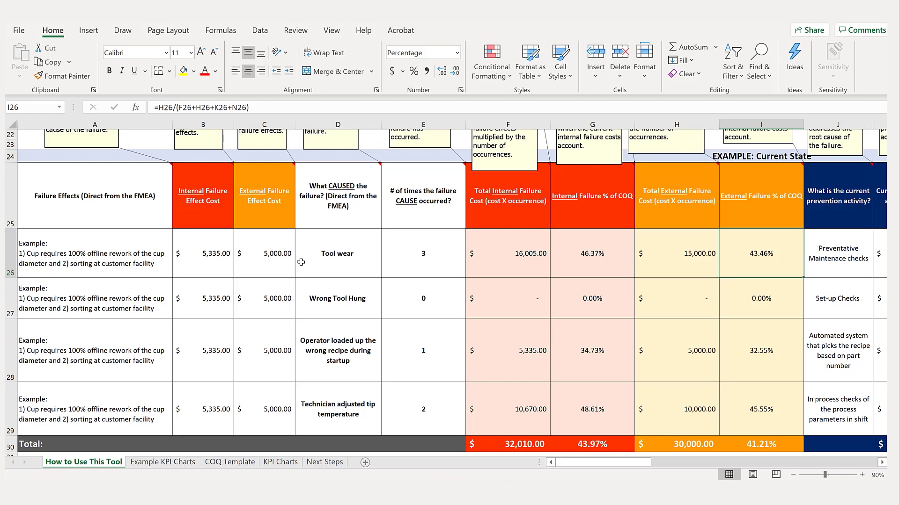
click(409, 267)
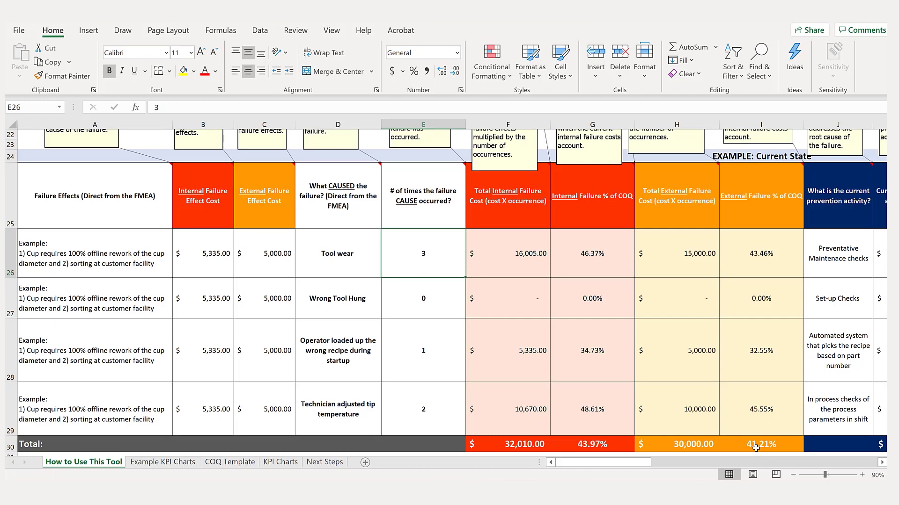
scroll(763, 427, right, 1)
Step: Scroll right to the prevention, appraisal, Total COQ and % Spent on Poor Quality columns, selecting J26
click(881, 463)
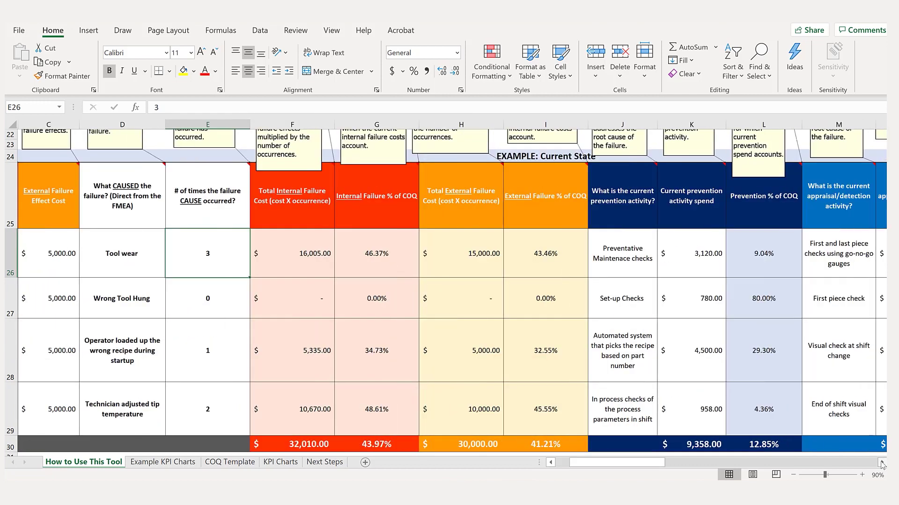
click(881, 463)
click(882, 463)
click(882, 463)
click(882, 462)
click(882, 462)
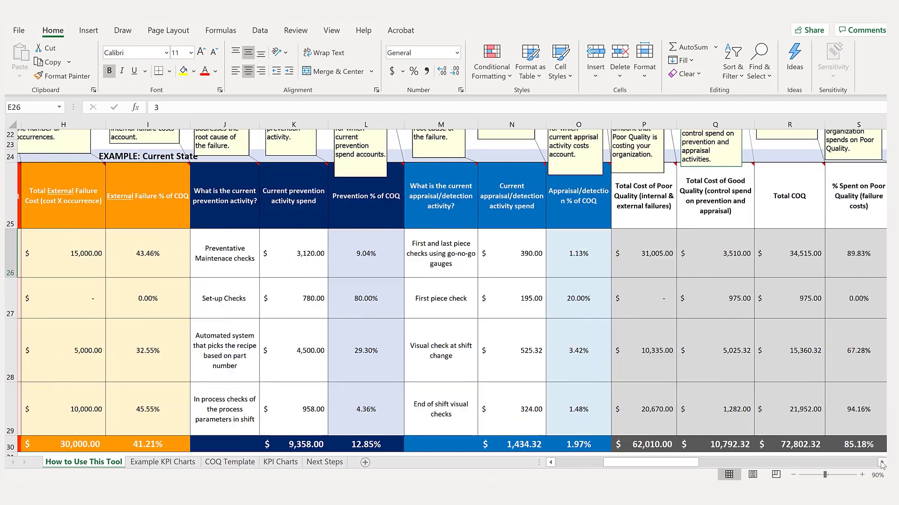
click(247, 262)
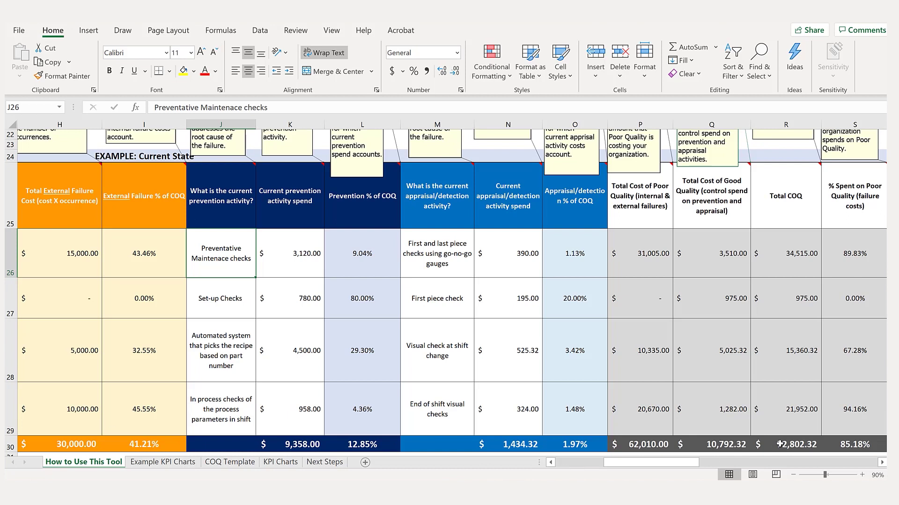
click(882, 463)
click(881, 462)
click(882, 462)
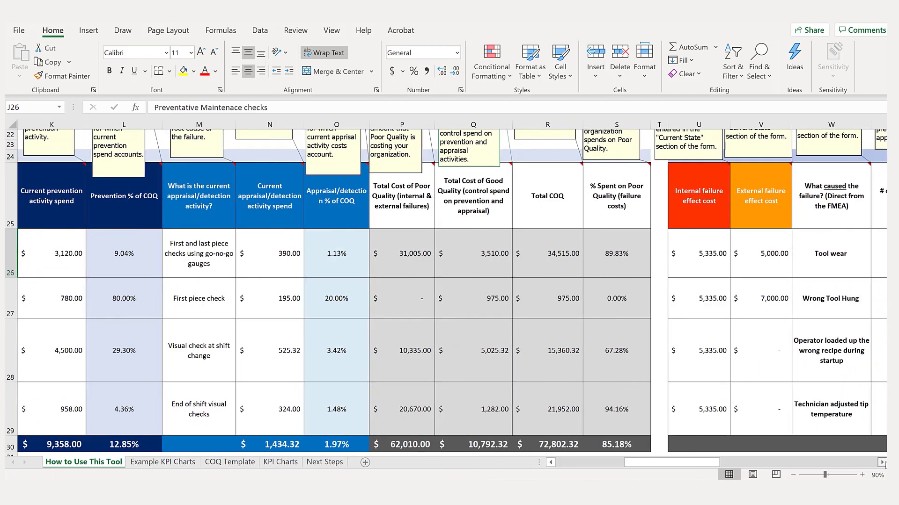
click(882, 463)
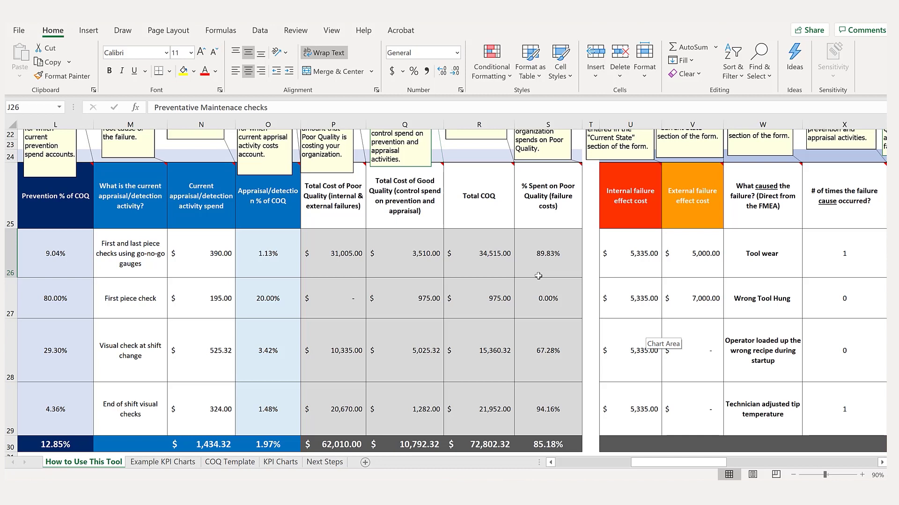
click(881, 463)
click(881, 462)
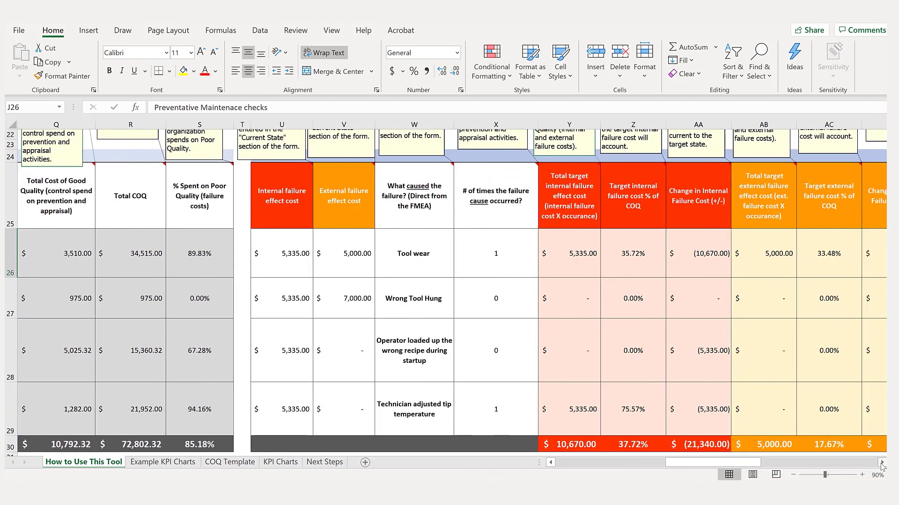
click(304, 223)
click(330, 222)
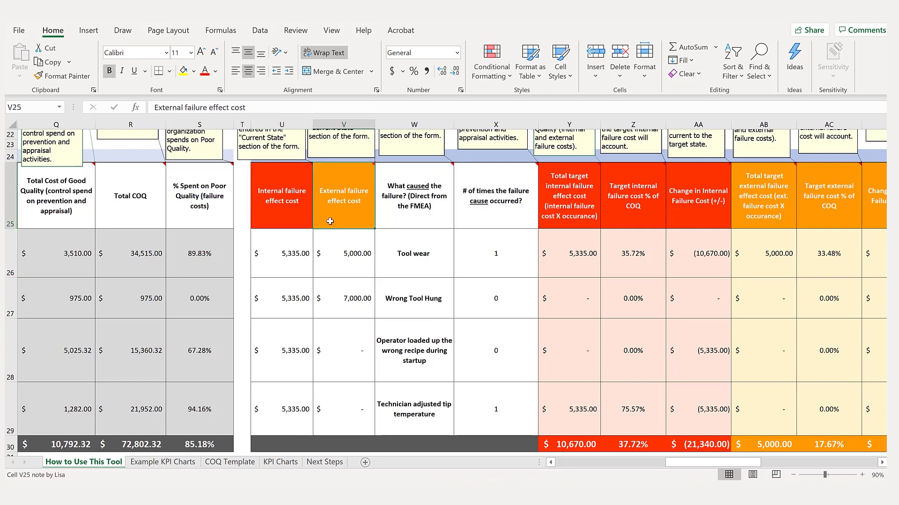
click(381, 232)
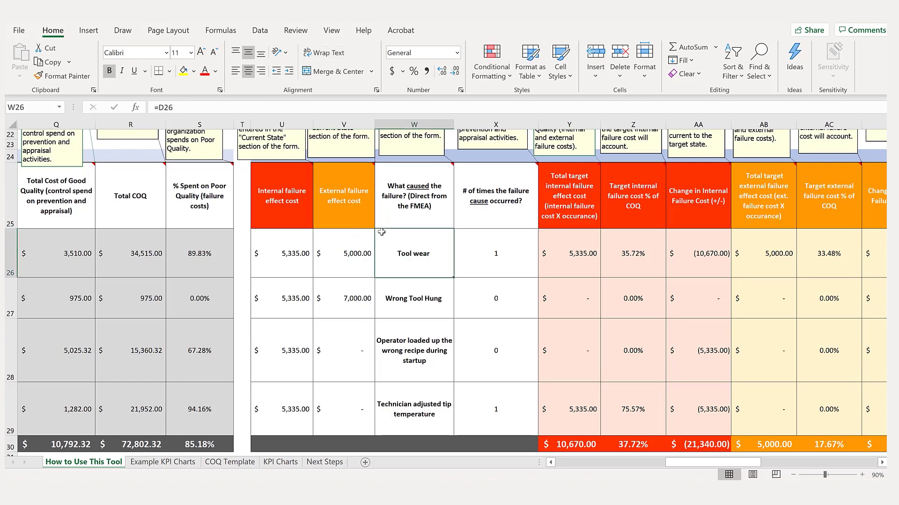
click(480, 252)
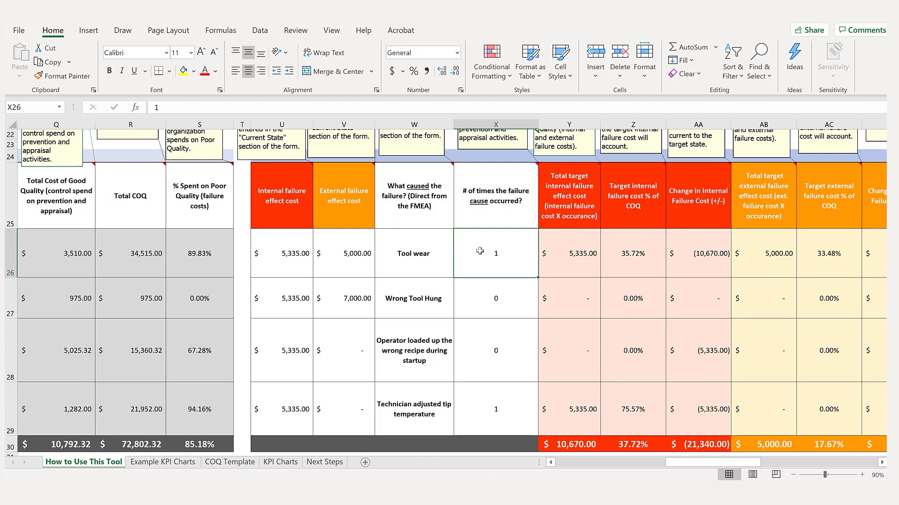
click(486, 293)
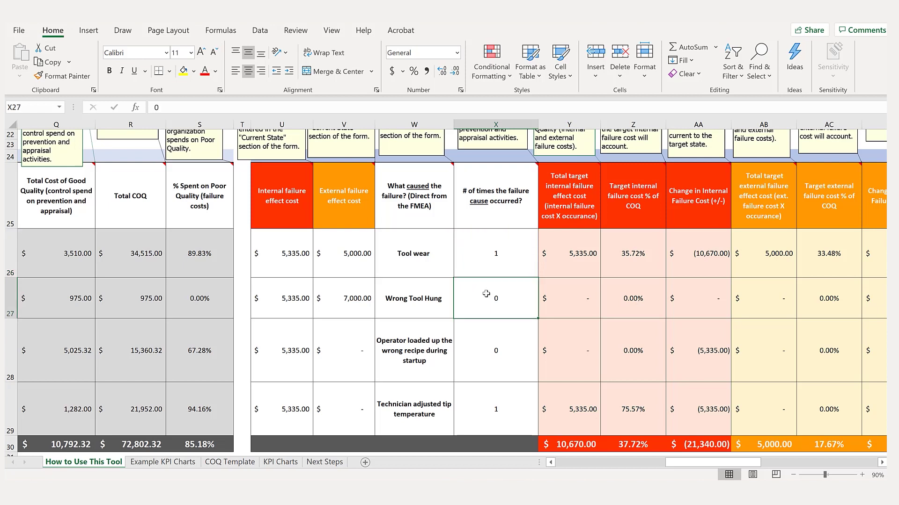
click(488, 353)
click(496, 406)
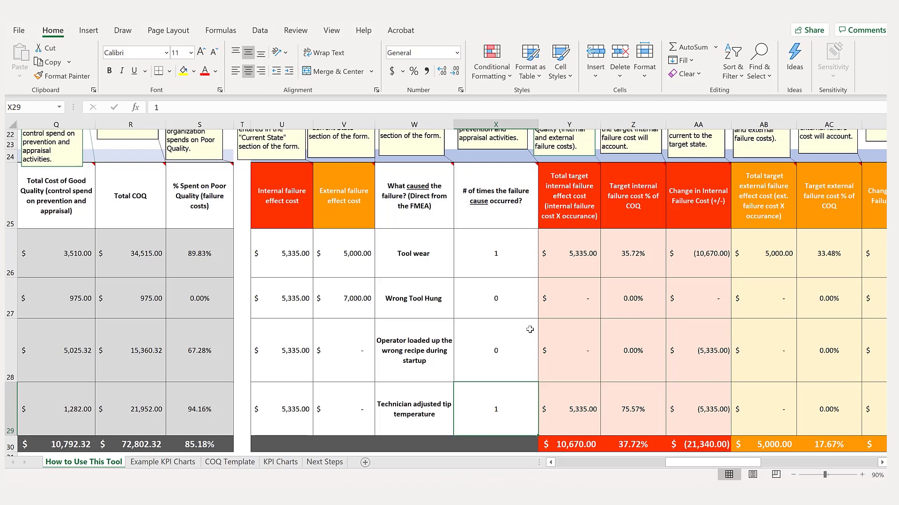
Step: Inspect the Tool wear external failure cost and occurrence count in V26 and X26
click(882, 463)
click(882, 463)
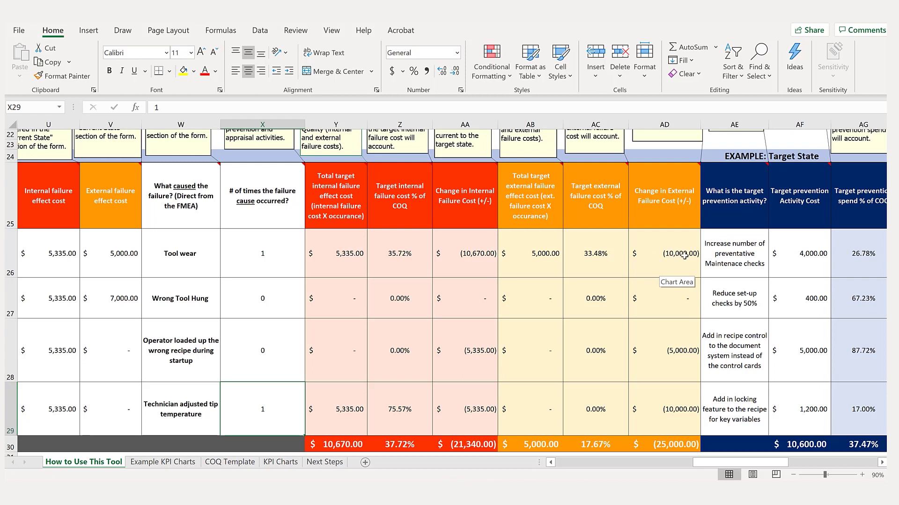
click(134, 241)
click(244, 256)
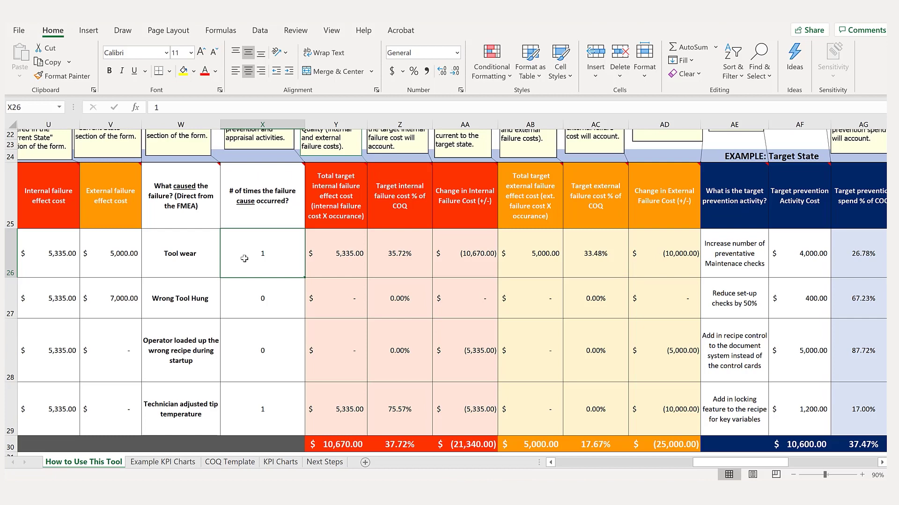
Step: Scroll right until the Target State prevention and appraisal/detection columns AE–AL are visible
click(881, 463)
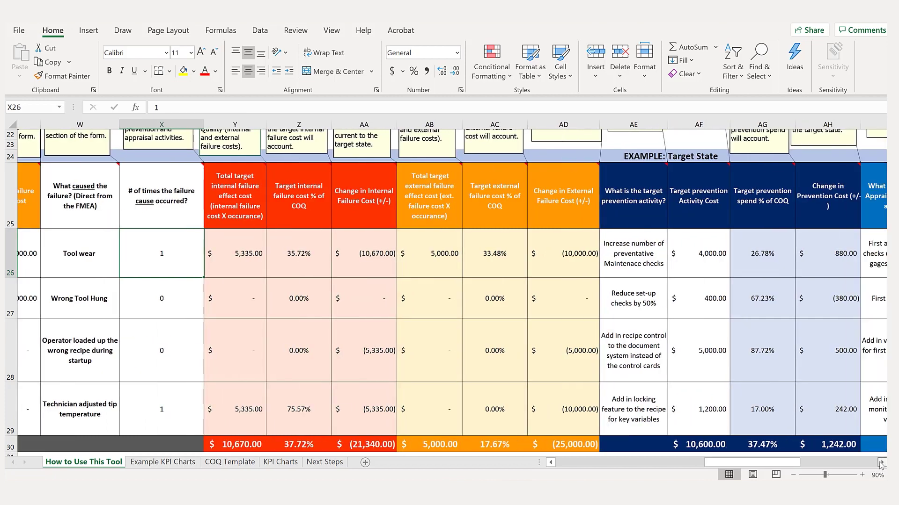
click(881, 463)
click(881, 463)
click(881, 463)
click(881, 463)
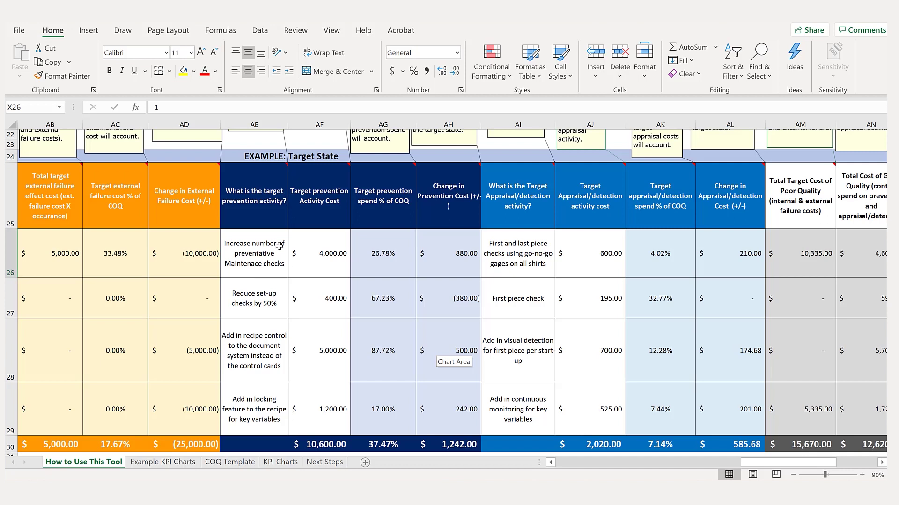
Step: Inspect the target prevention cost and cost-change formulas in AF26, AH26 and AL29
click(325, 270)
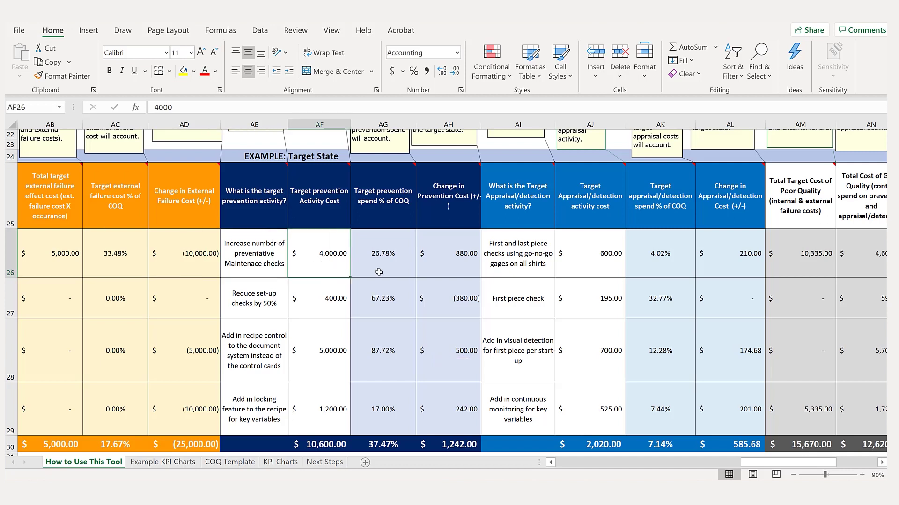
click(440, 266)
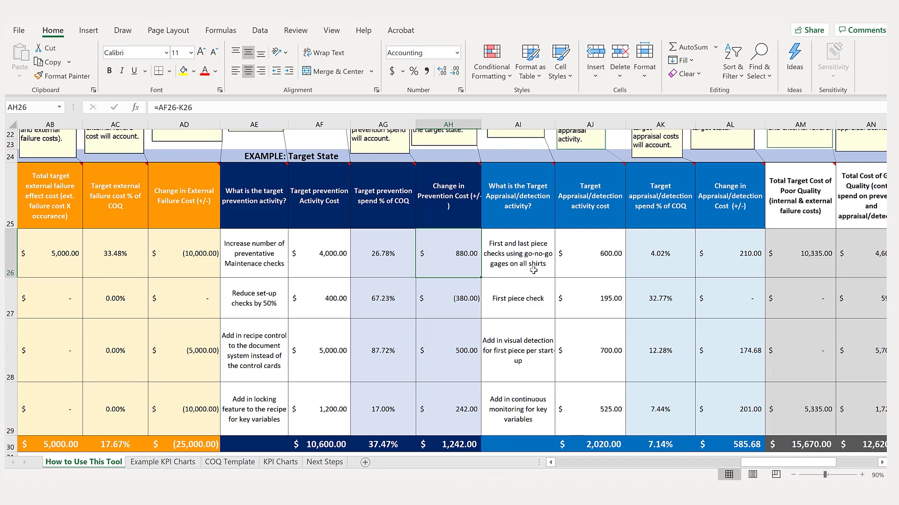
scroll(541, 253, down, 1)
scroll(541, 251, down, 3)
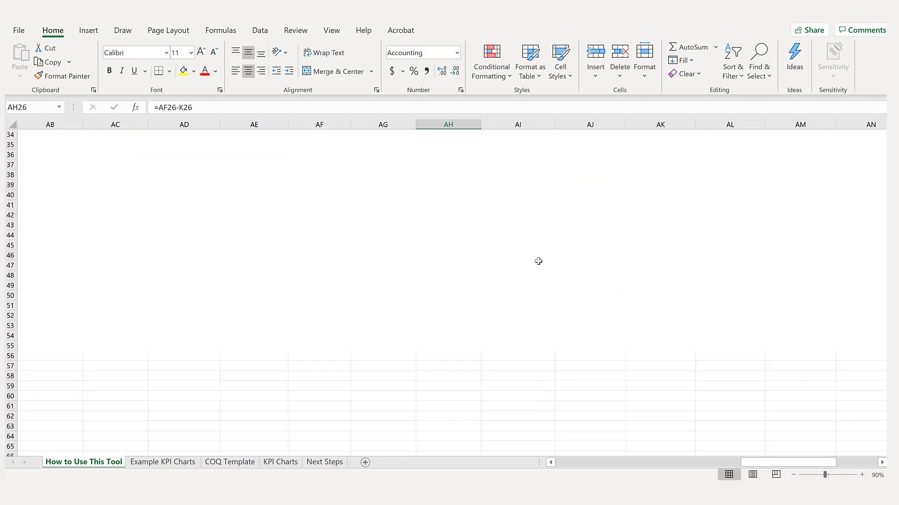
scroll(537, 259, up, 2)
scroll(535, 266, up, 1)
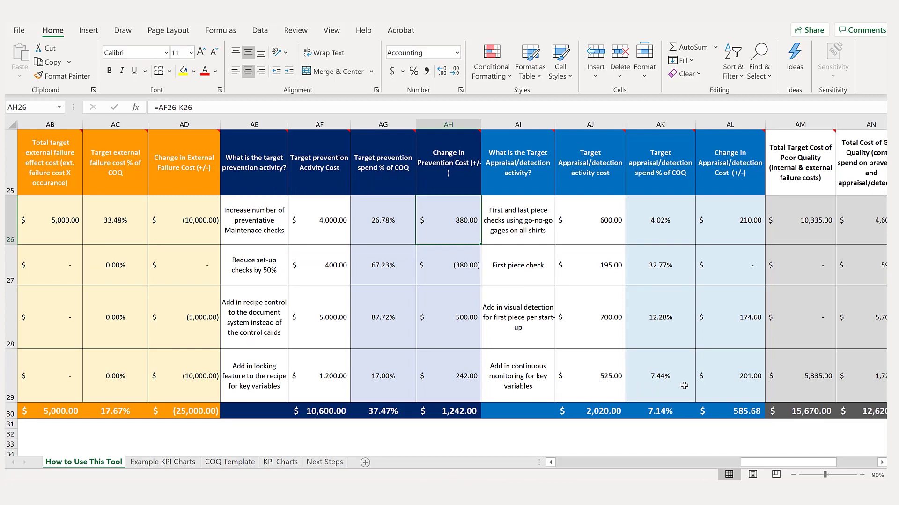
click(715, 385)
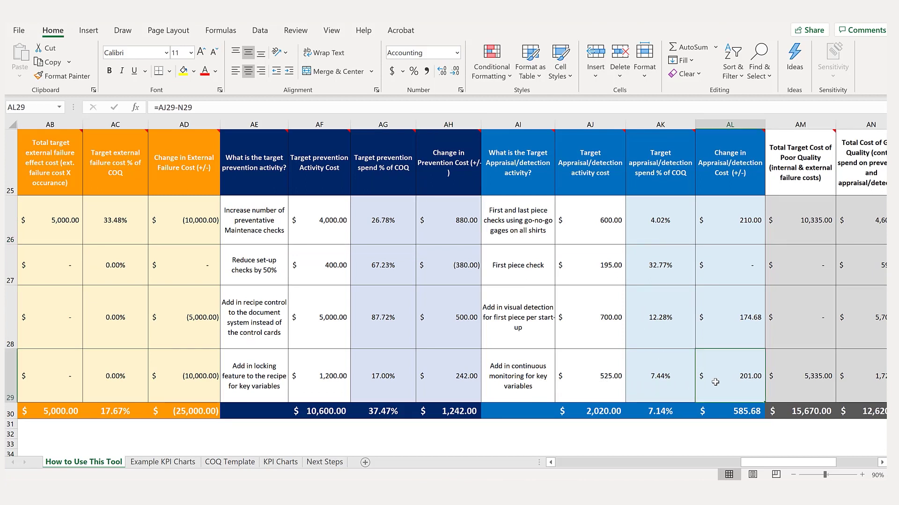
Step: Scroll right to the Total Target COQ and Potential ROI ($) columns and select header AQ25
click(882, 463)
click(882, 463)
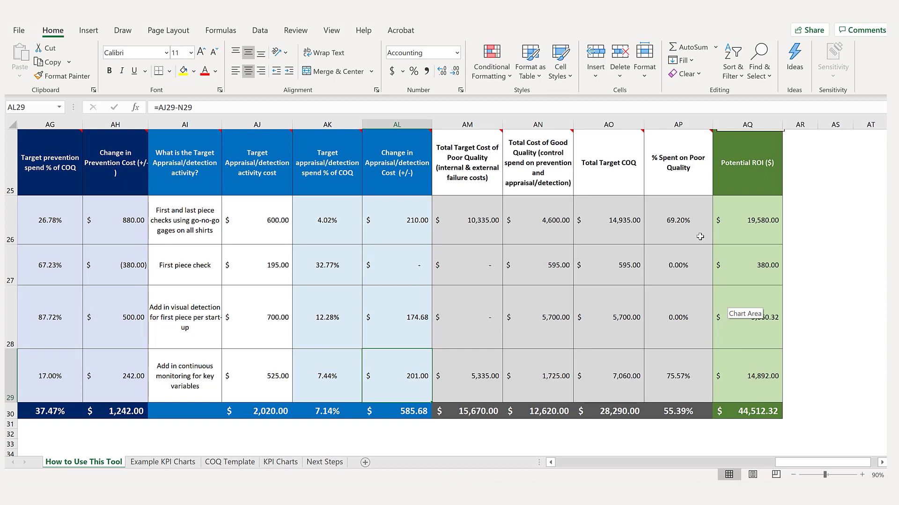
click(726, 189)
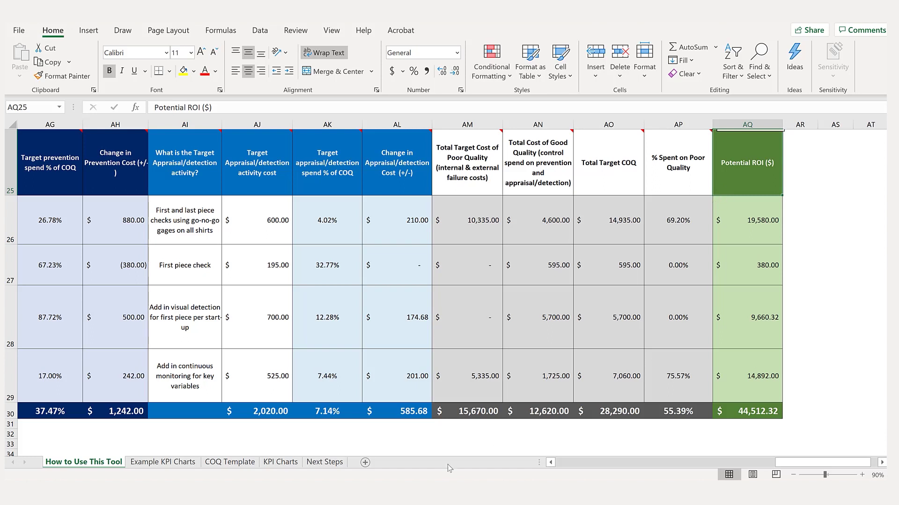
click(181, 463)
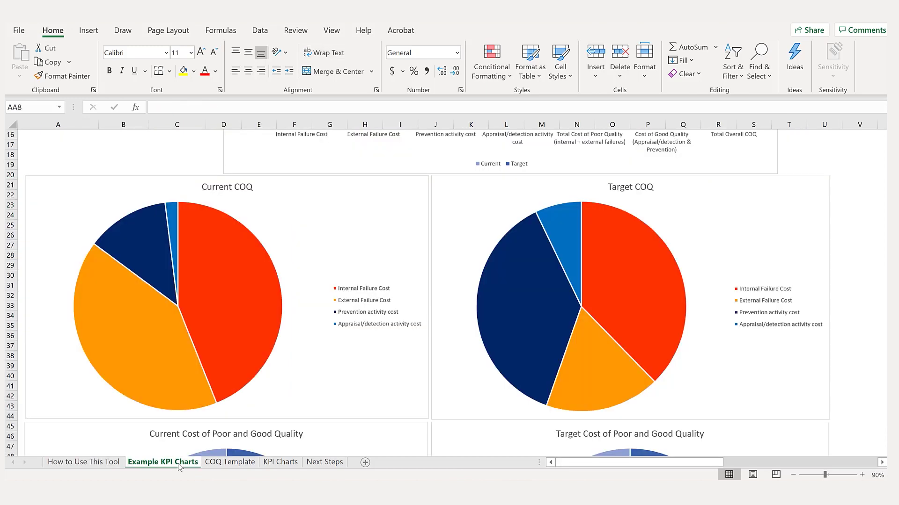
scroll(215, 373, up, 5)
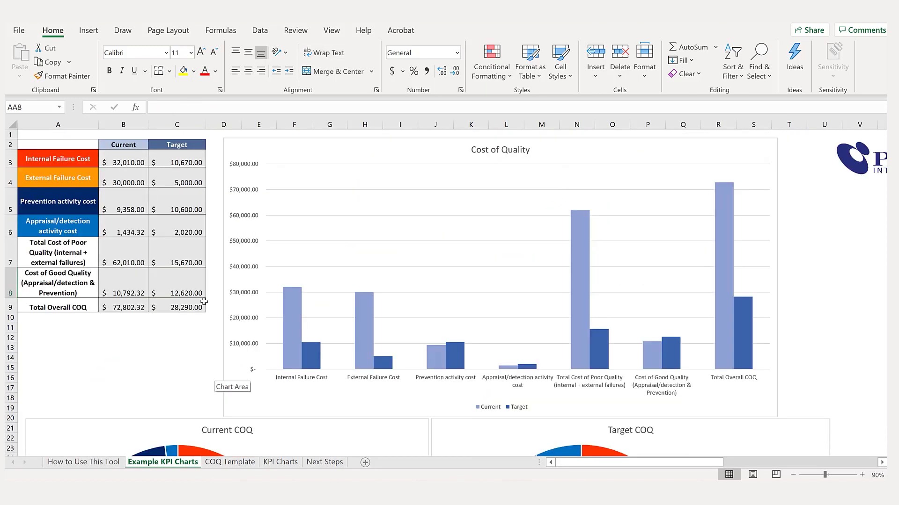
click(121, 160)
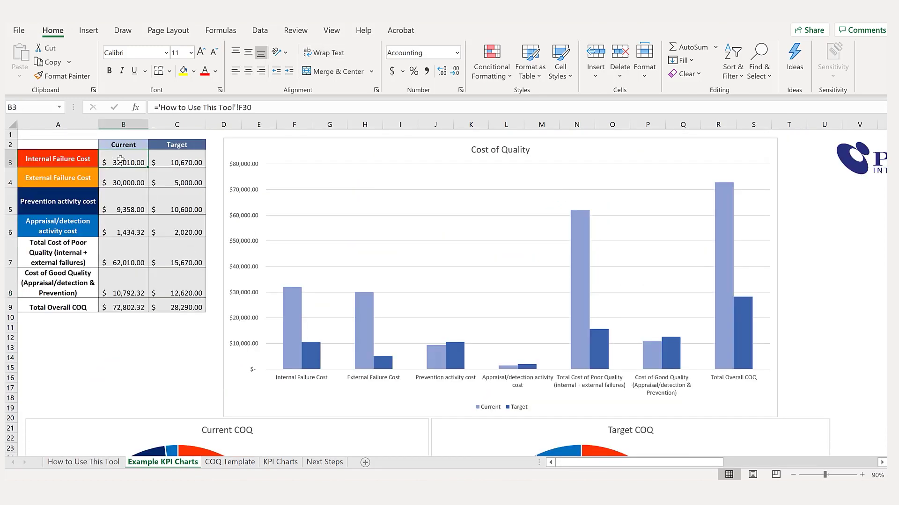
click(140, 176)
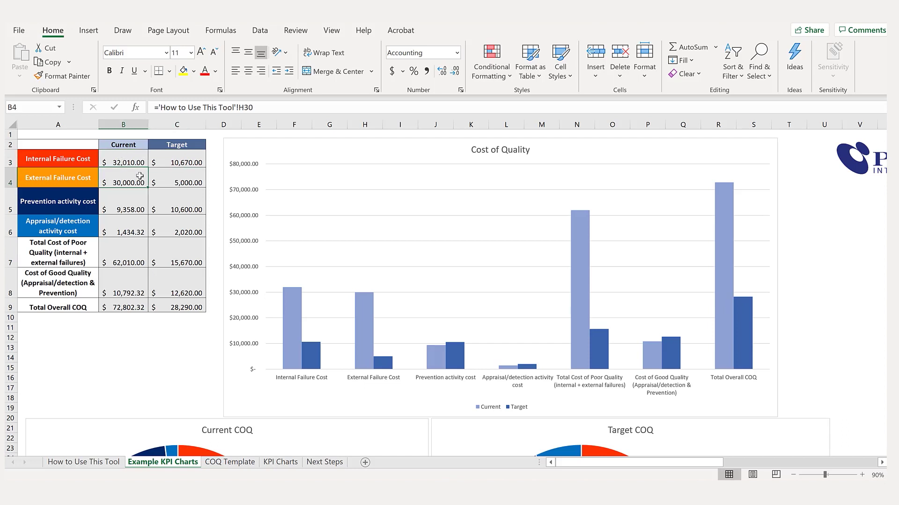
click(129, 201)
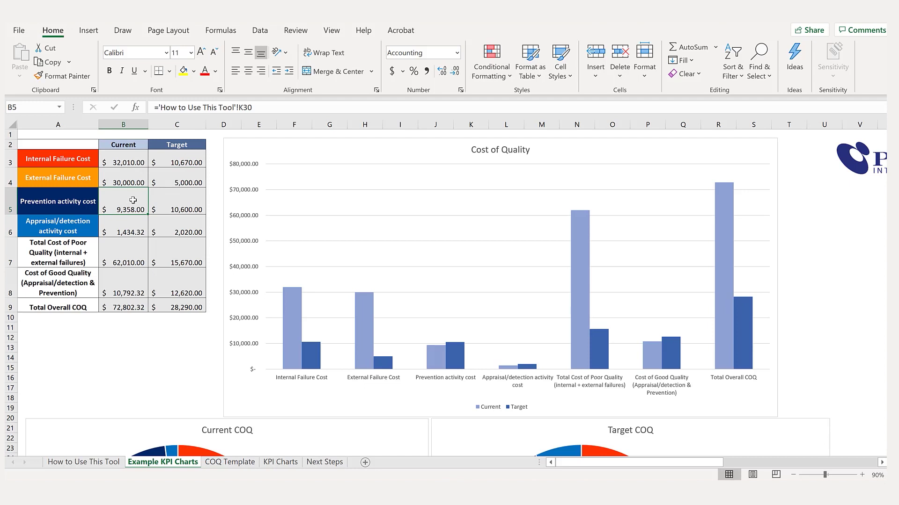
click(135, 224)
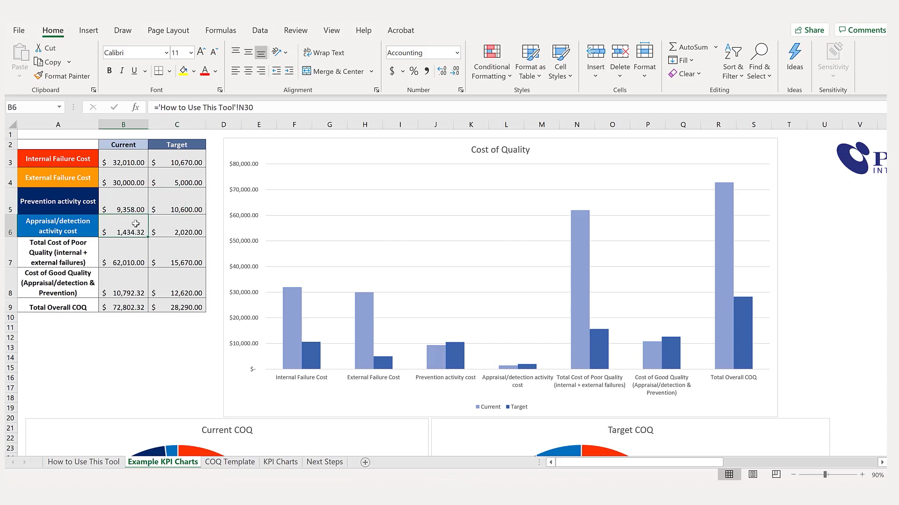
click(190, 233)
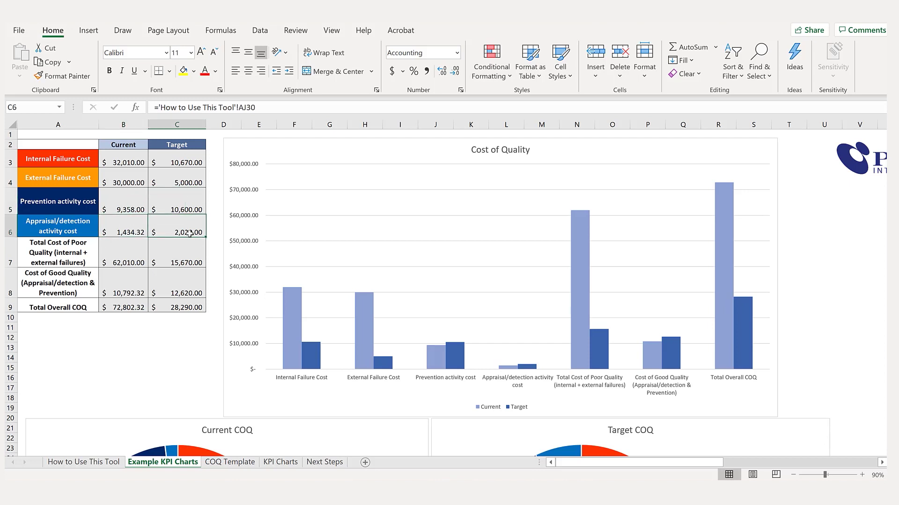
drag(172, 200, 174, 226)
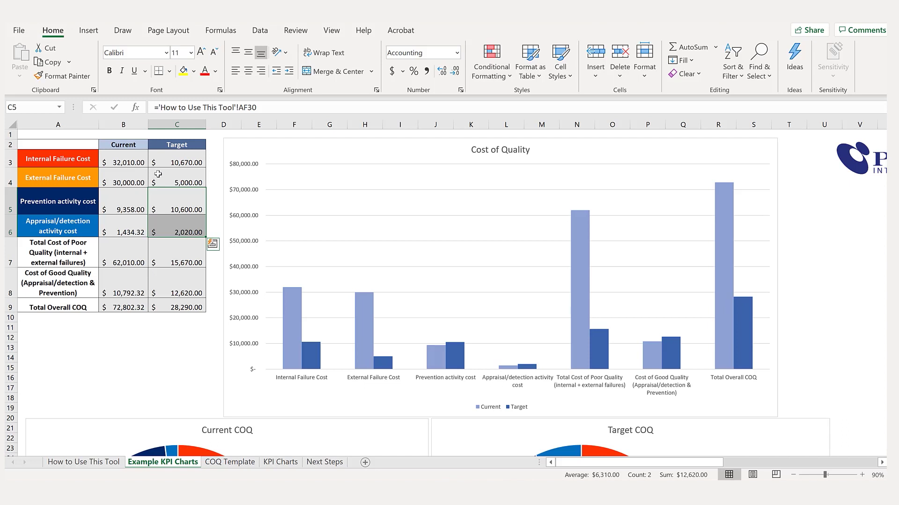
click(108, 252)
click(167, 246)
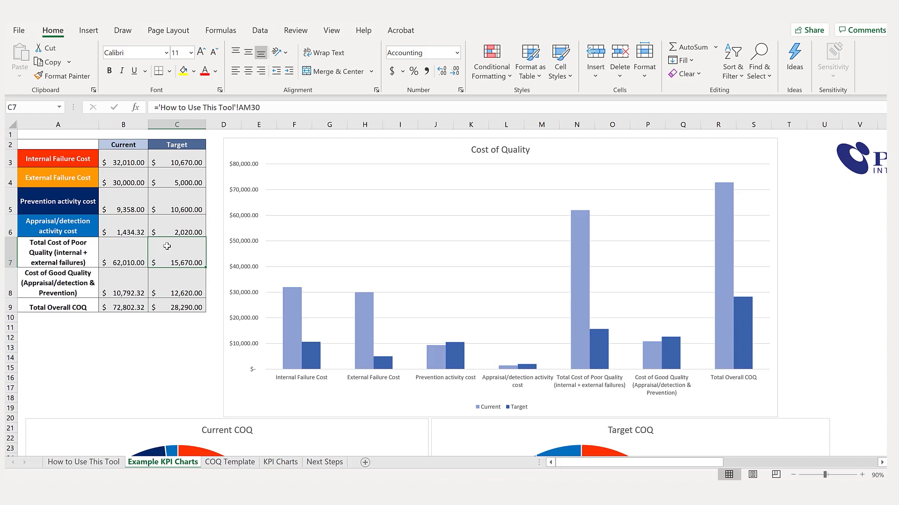
click(141, 277)
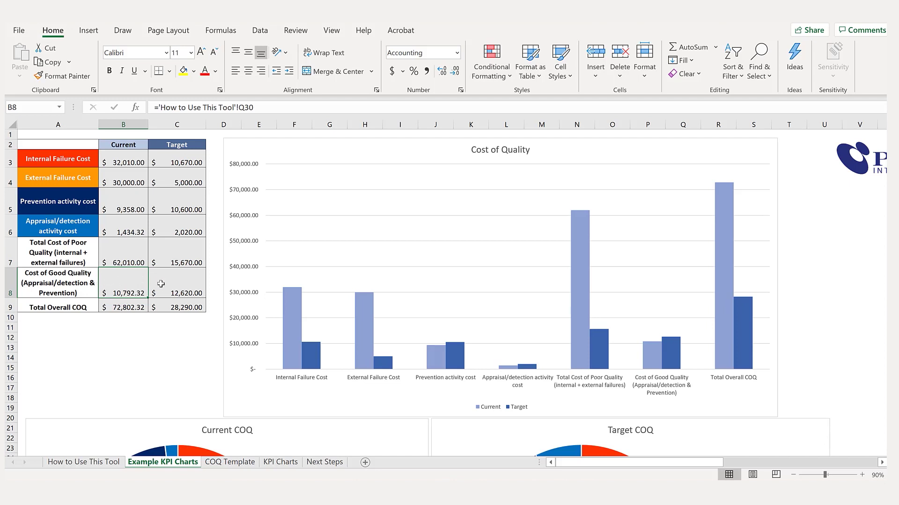
click(134, 308)
click(164, 303)
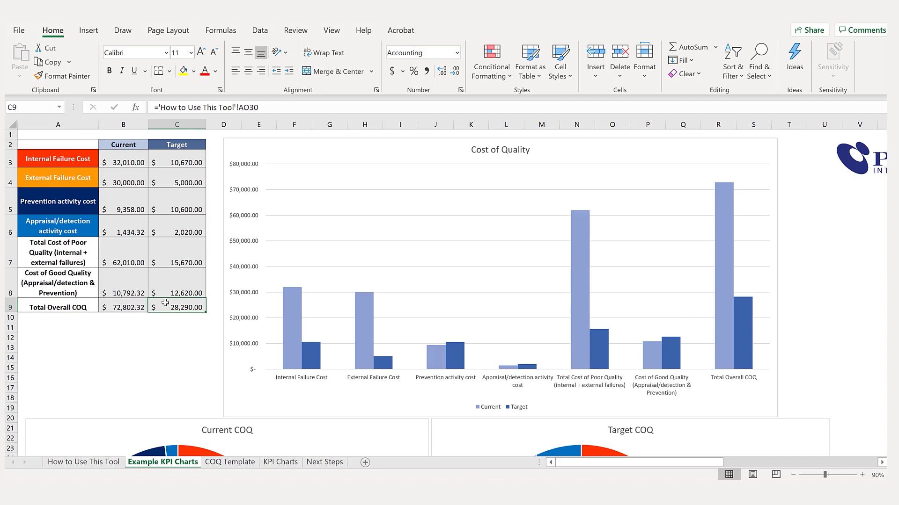
scroll(166, 303, down, 1)
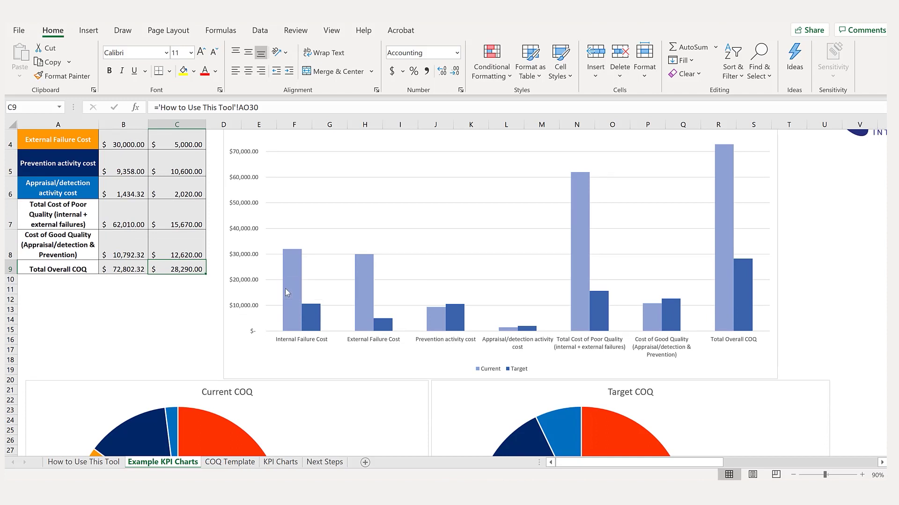
mouse_move(313, 312)
mouse_move(379, 328)
mouse_move(531, 331)
scroll(639, 335, down, 3)
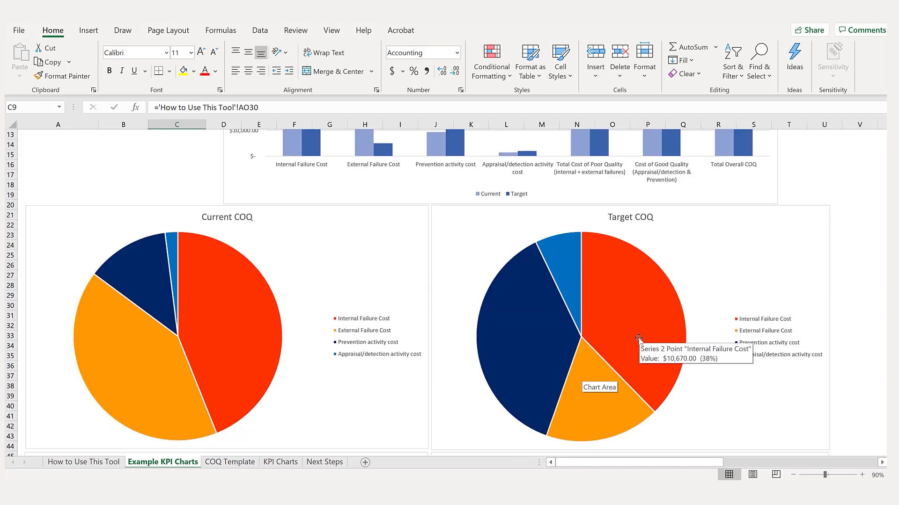
mouse_move(525, 369)
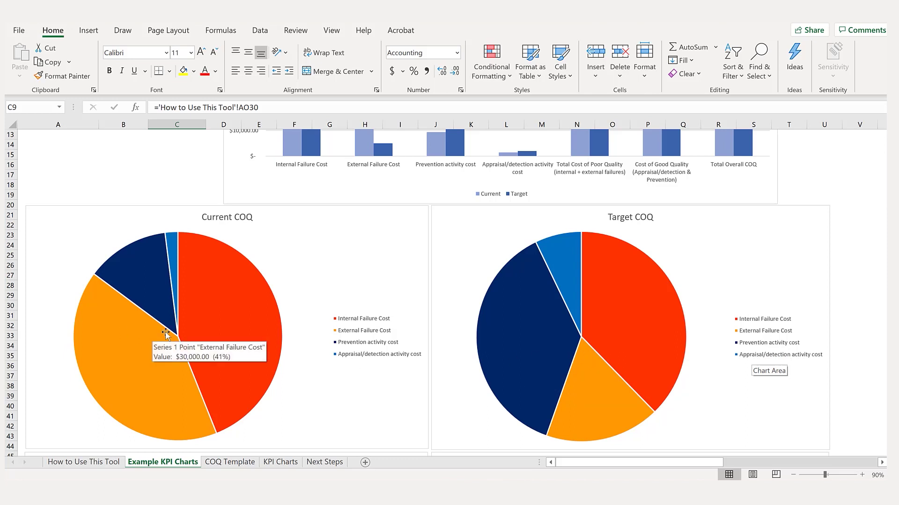
mouse_move(667, 369)
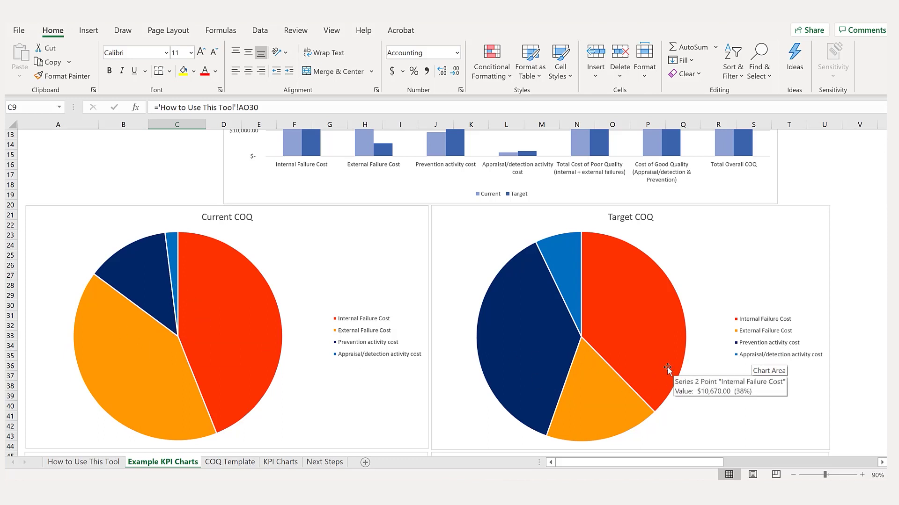
mouse_move(616, 406)
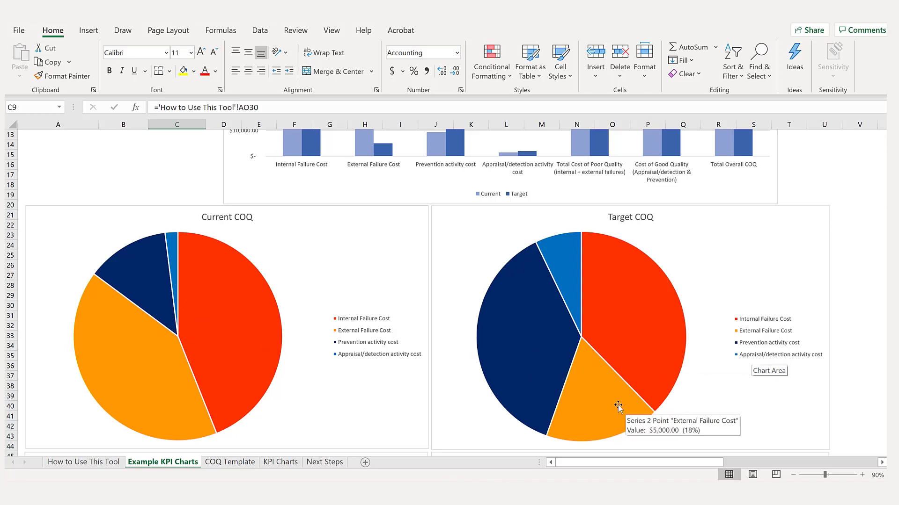
scroll(617, 407, down, 7)
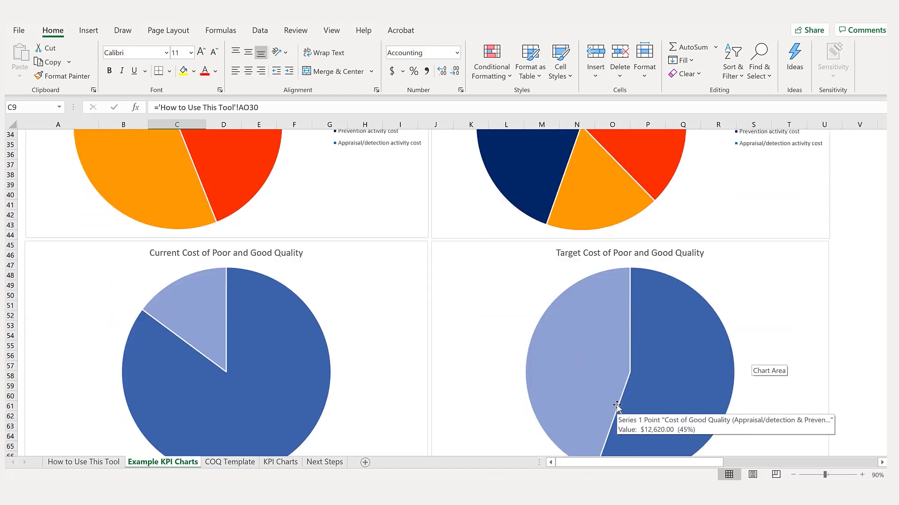
scroll(617, 406, down, 2)
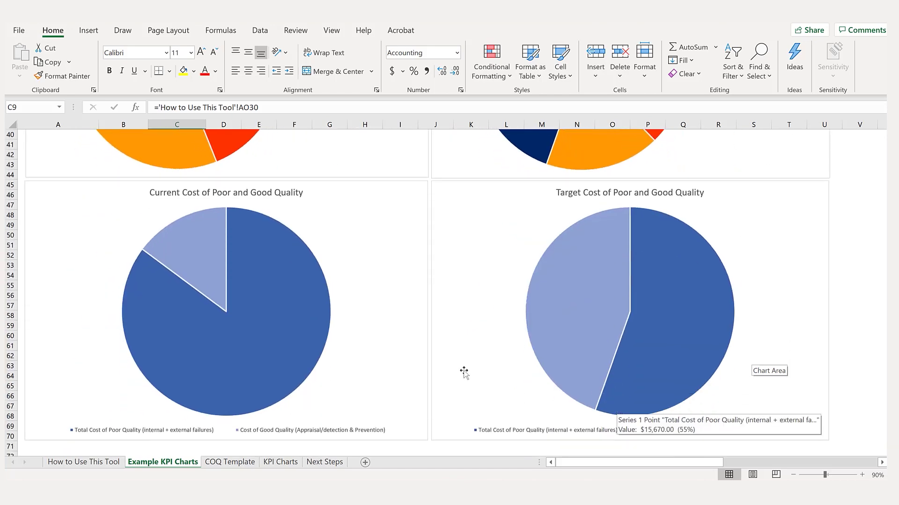
mouse_move(310, 294)
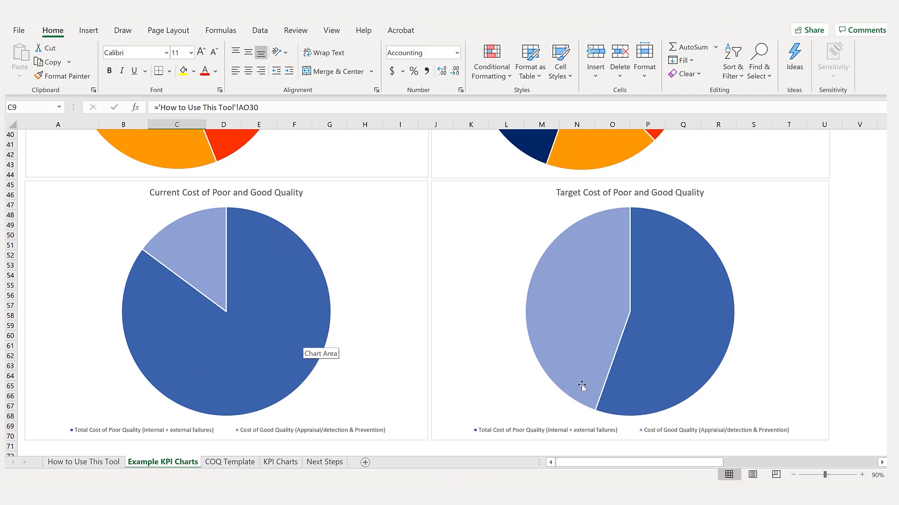
mouse_move(580, 358)
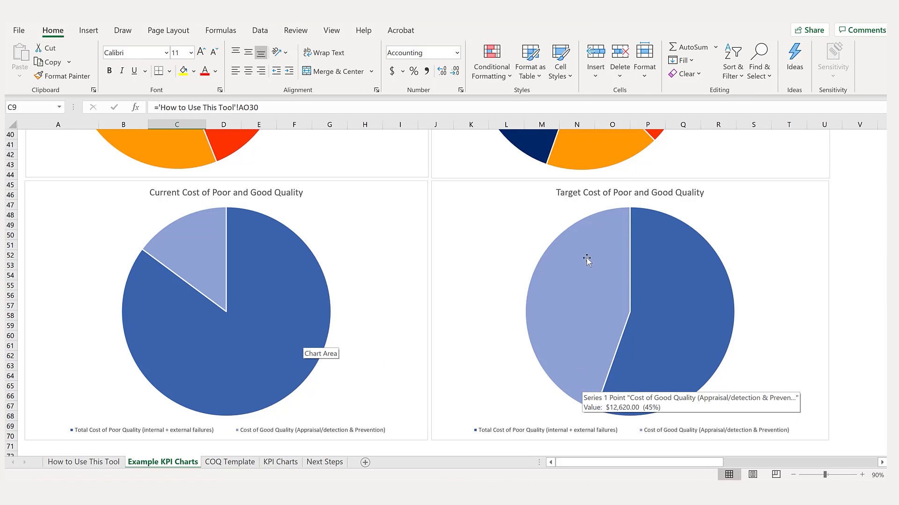
mouse_move(641, 257)
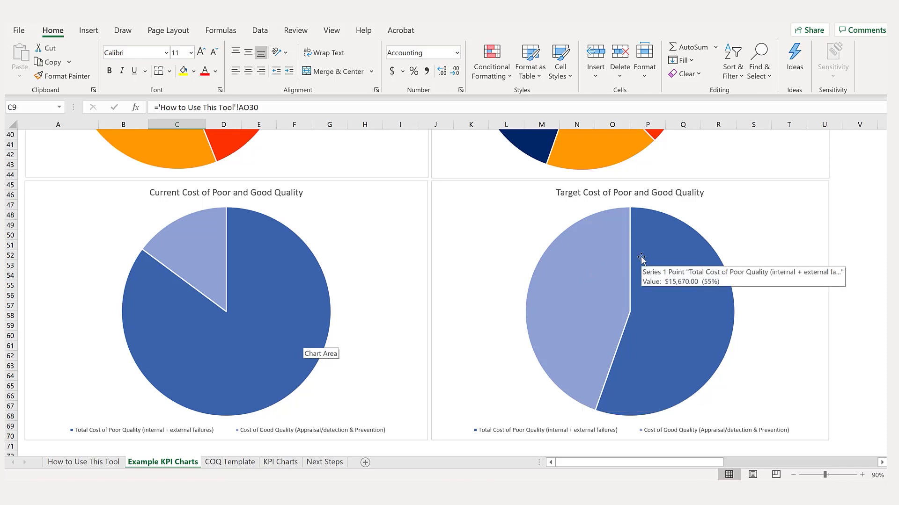
Step: On the COQ Template, enter failure effect Scrap 100% with internal and 3,500 external failure costs
click(241, 461)
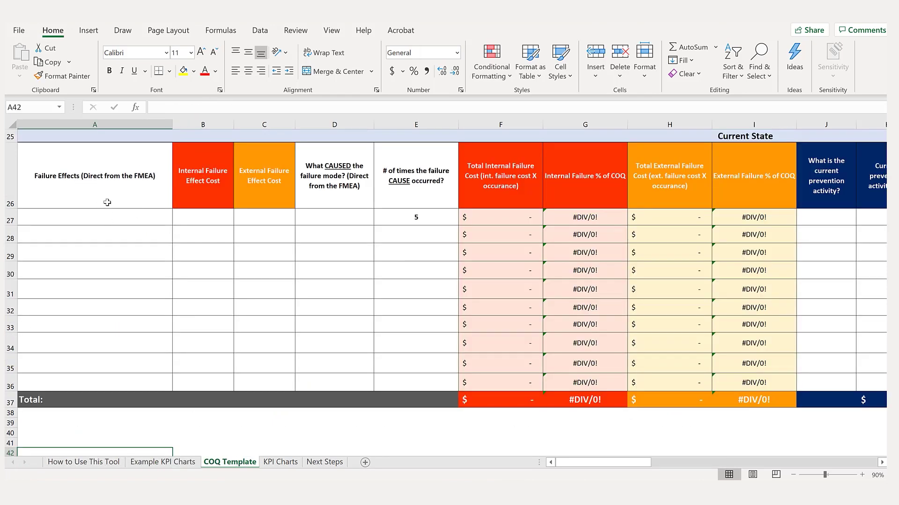
click(111, 219)
text(C)
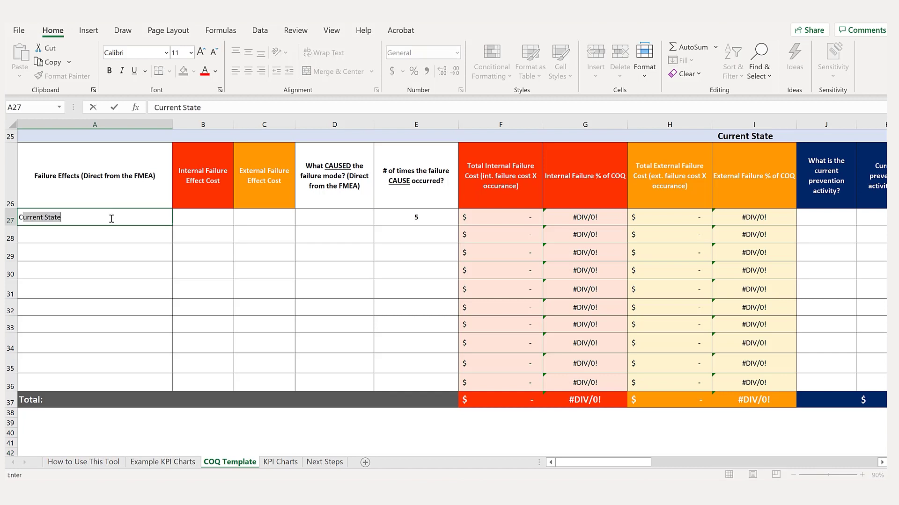
key(BackSpace)
key(BackSpace)
text(Scrap )
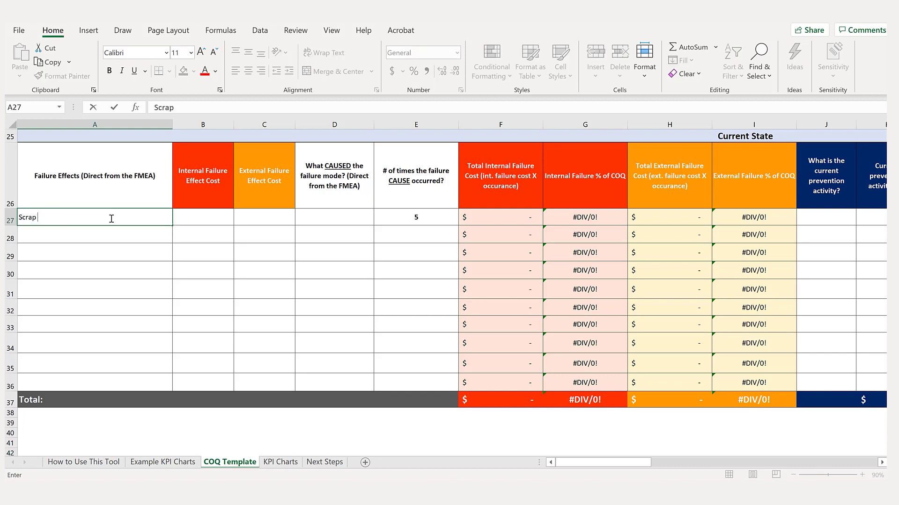
text(100%)
click(218, 219)
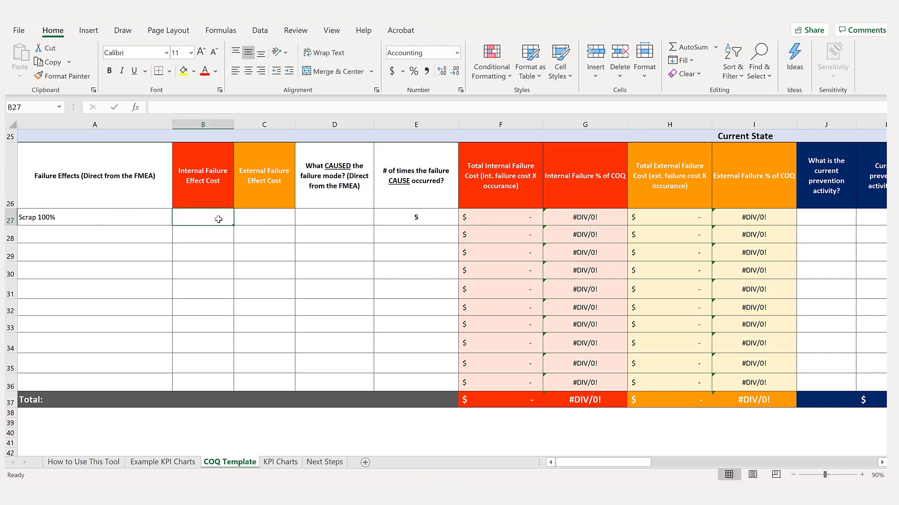
text(15000)
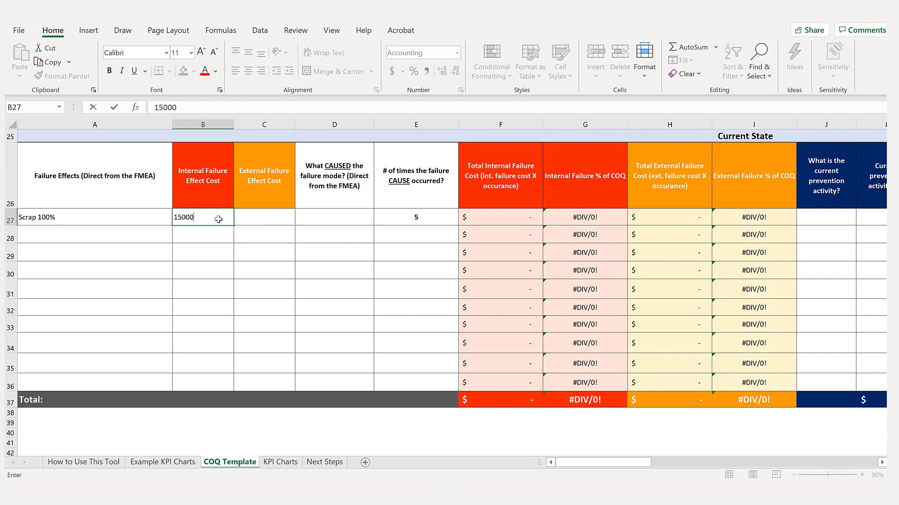
click(282, 214)
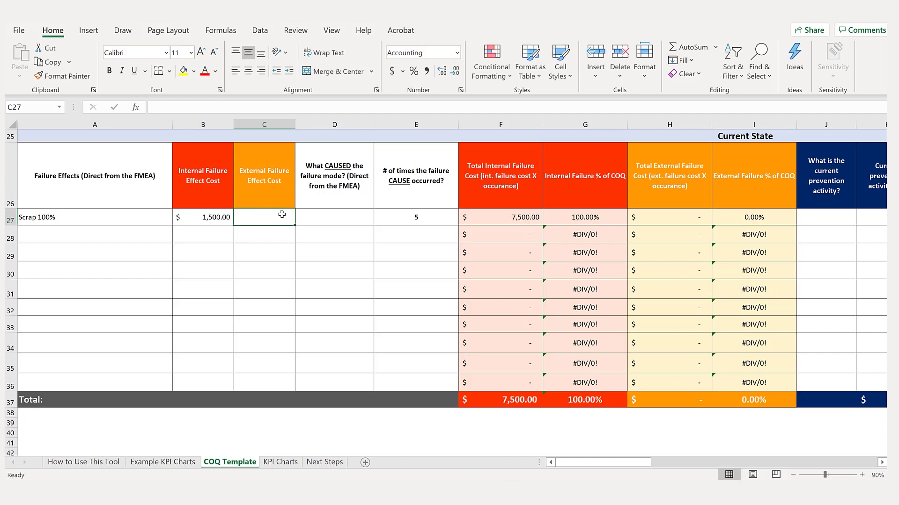
text(3500)
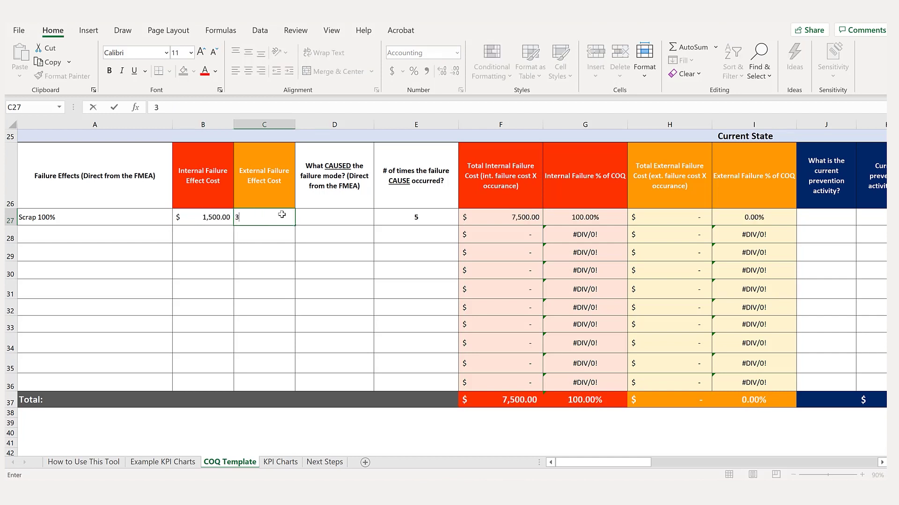
click(416, 217)
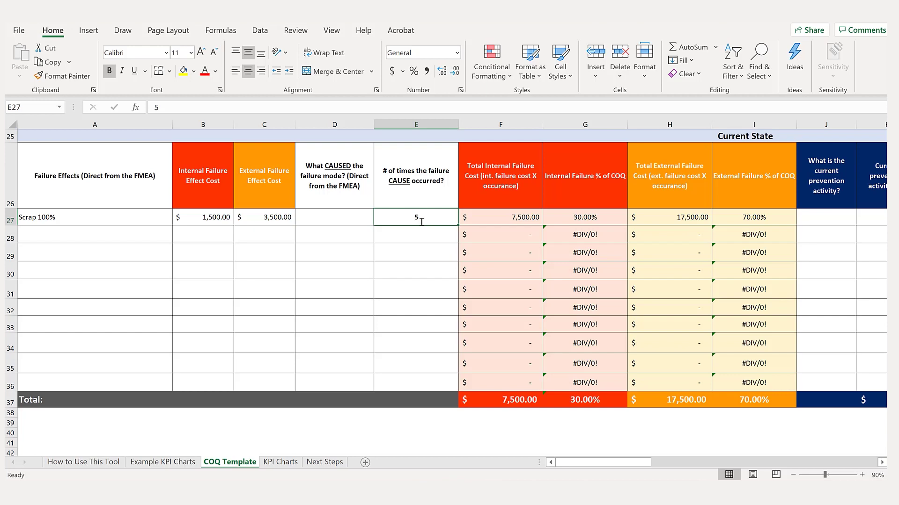
Step: Clear the occurrence count and the 3,500 external failure cost, then move to Next Steps
key(BackSpace)
click(268, 218)
key(BackSpace)
key(Return)
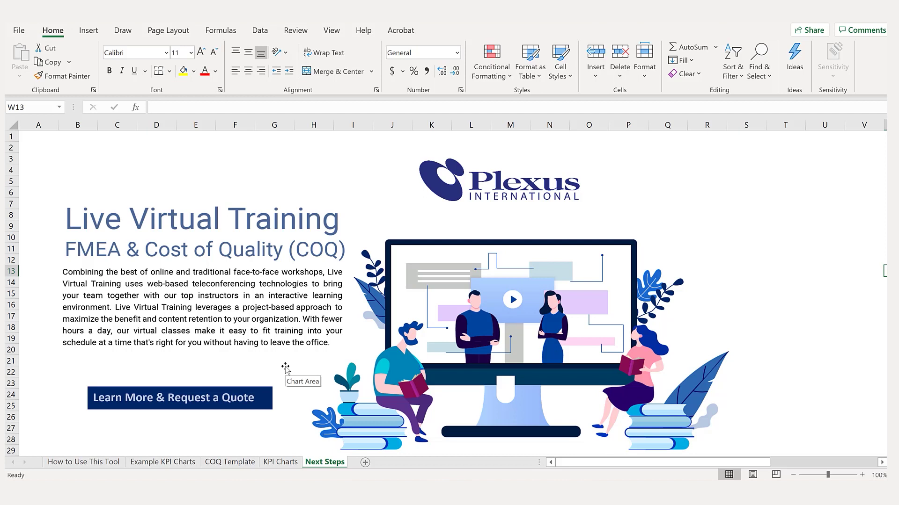